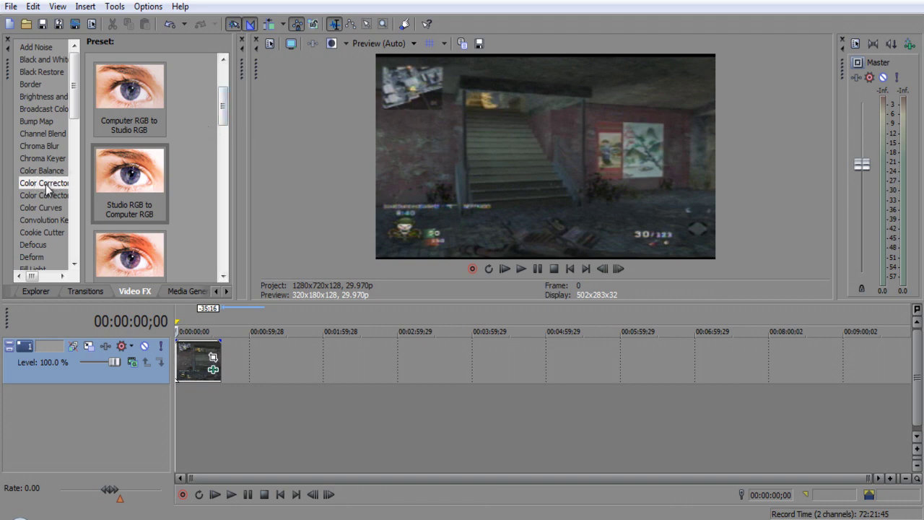
Show the Color Corrector presets in the Video FX effects list
left_click_drag(223, 109, 223, 87)
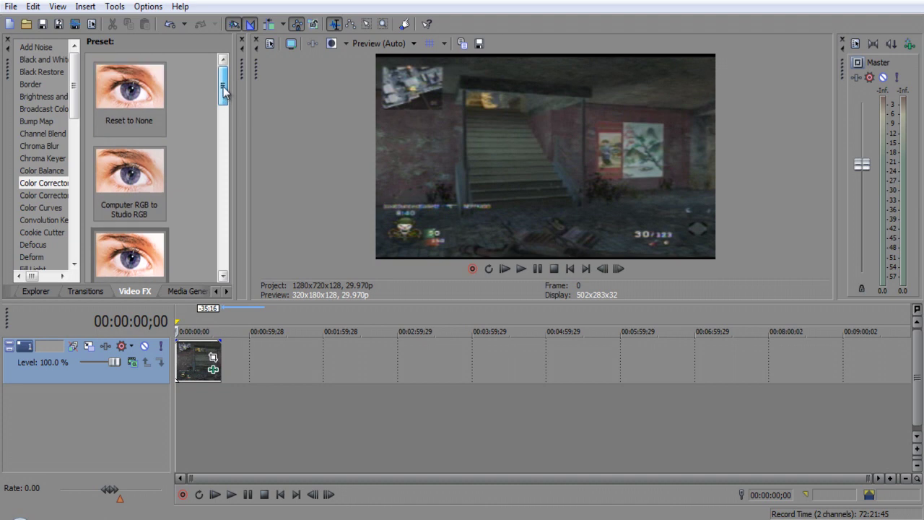
Apply the Studio RGB to Computer RGB Color Corrector preset to the clip, replacing Computer RGB to Studio RGB
scroll(135, 107, "down", 2)
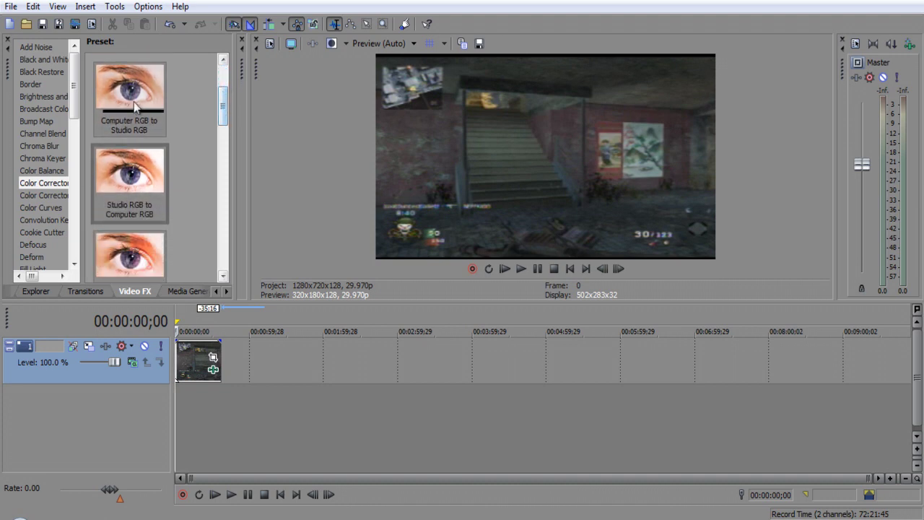
left_click_drag(134, 107, 196, 369)
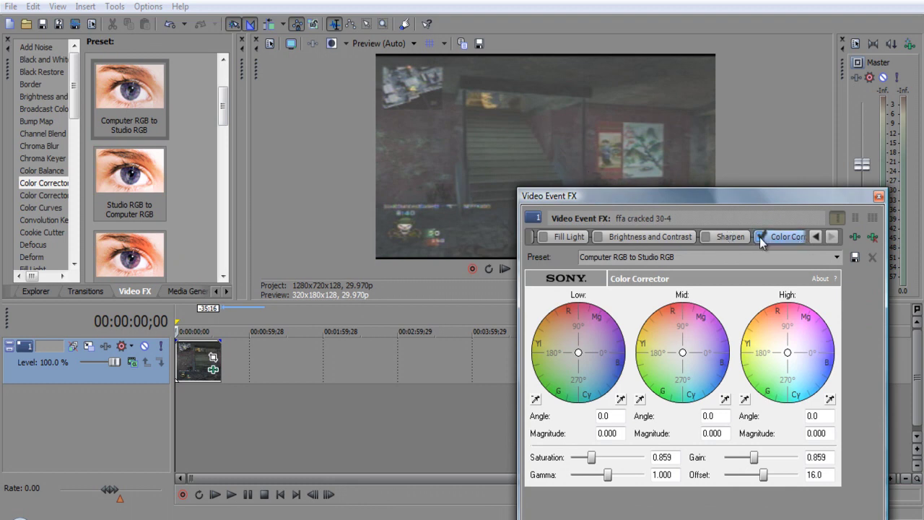
left_click(760, 237)
left_click_drag(168, 188, 195, 351)
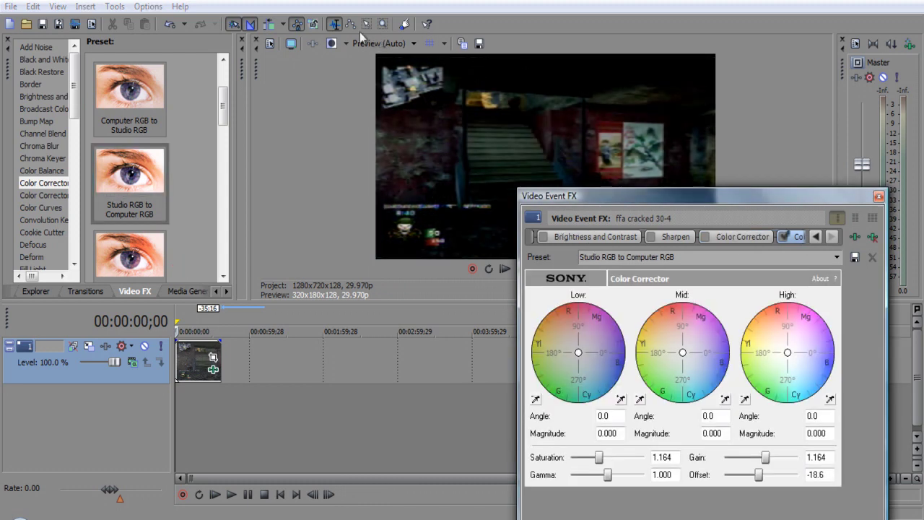
Set preview quality to Best (Full) and scrub through the clip's start
left_click(383, 43)
mouse_move(401, 105)
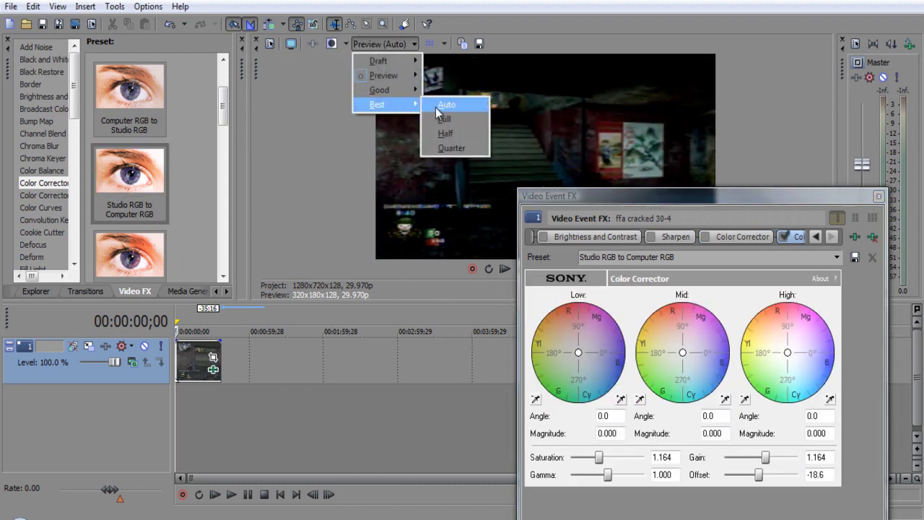
left_click(439, 118)
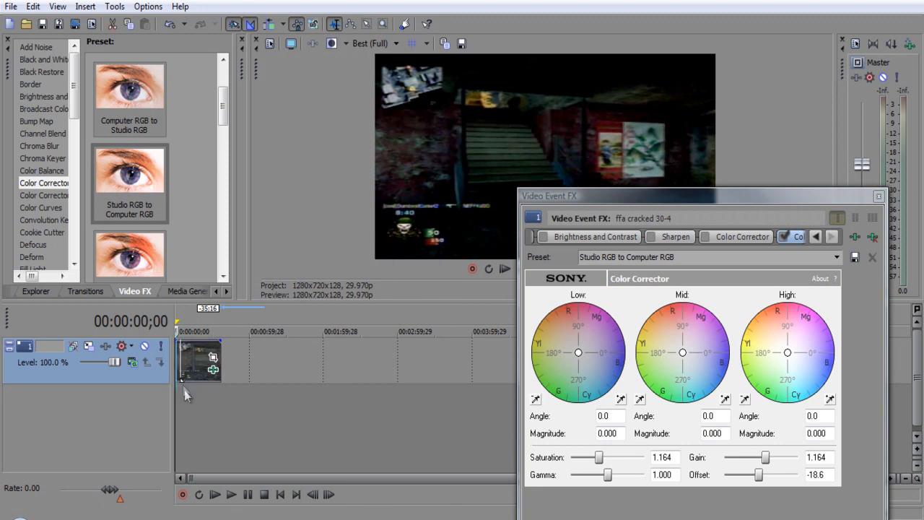
left_click_drag(184, 390, 178, 389)
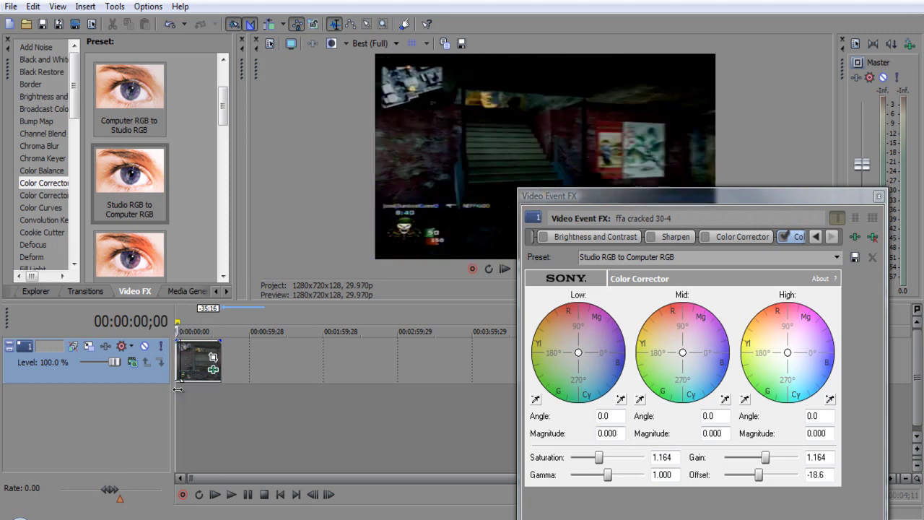
At 00:00:07;20, tune Color Corrector to saturation 1.388, gamma 1.370, gain 1.085, offset -18.9
left_click(184, 391)
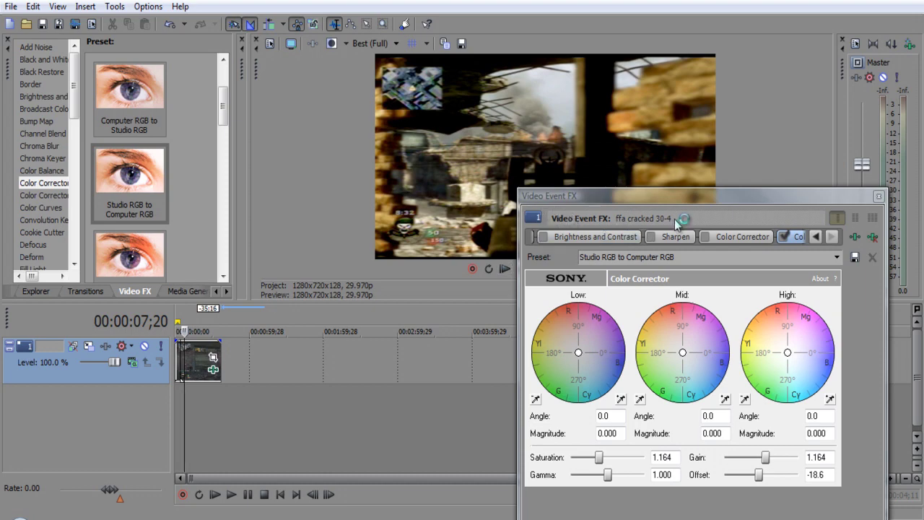
left_click_drag(659, 201, 705, 210)
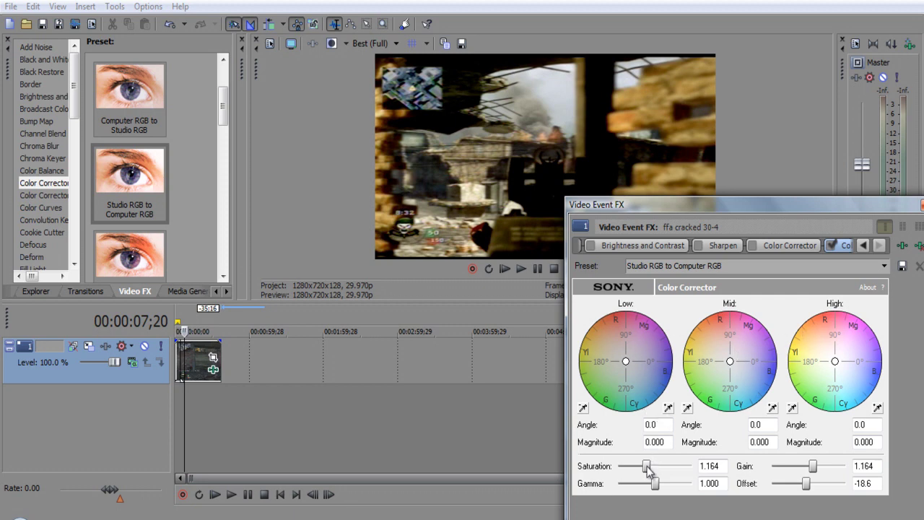
left_click_drag(646, 466, 671, 488)
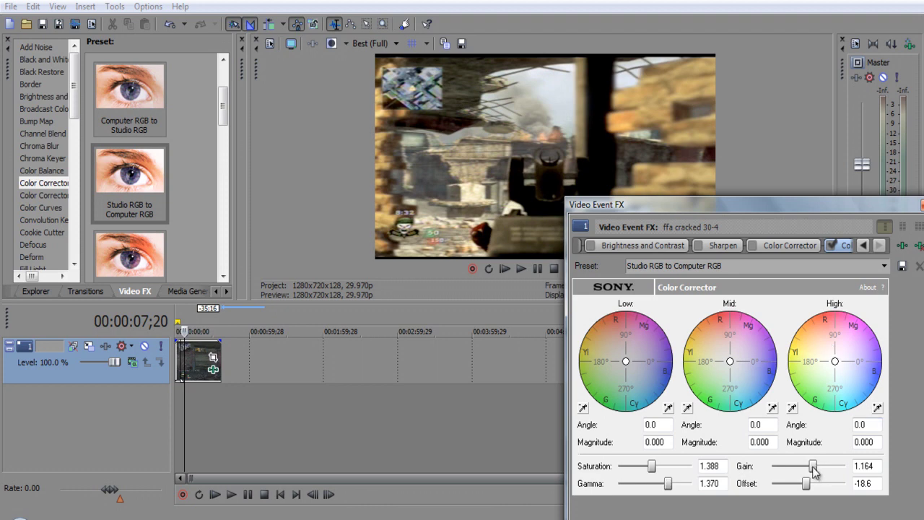
mouse_move(816, 469)
left_mouse_down()
mouse_move(829, 470)
mouse_move(799, 469)
left_mouse_up()
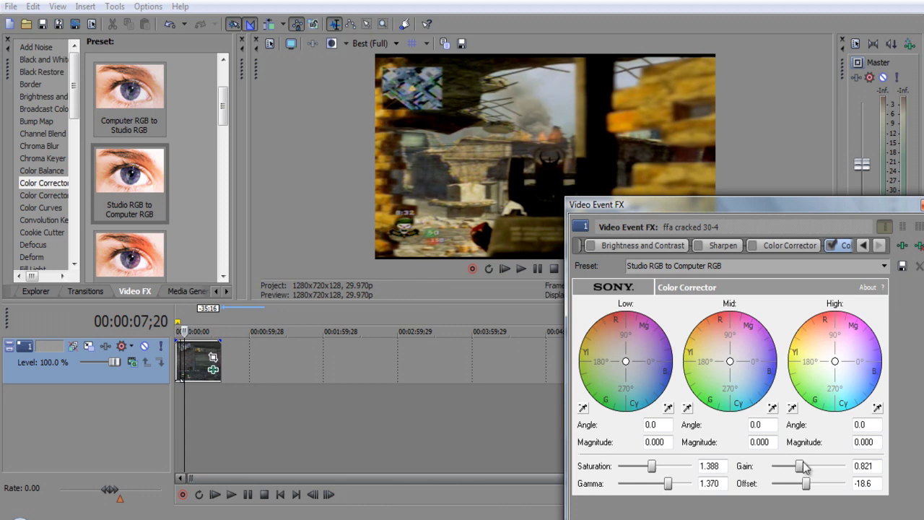
left_click_drag(803, 466, 807, 489)
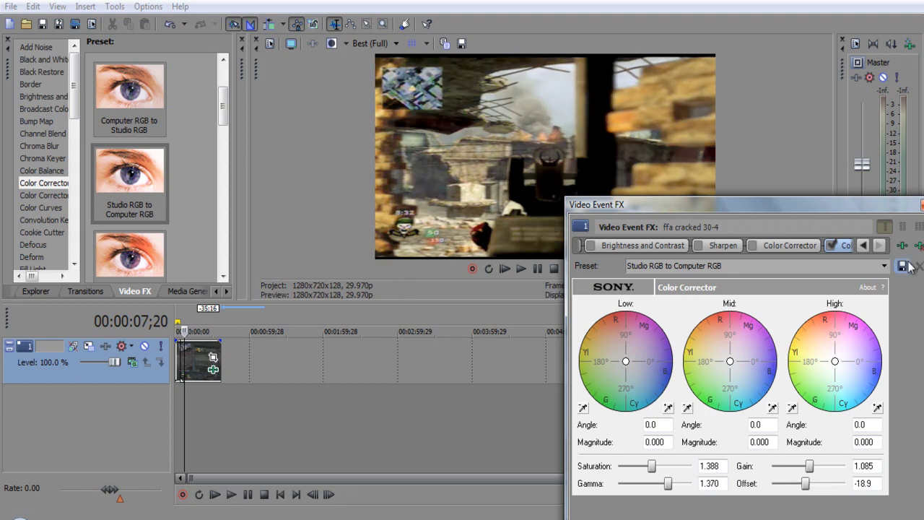
left_click_drag(898, 204, 814, 195)
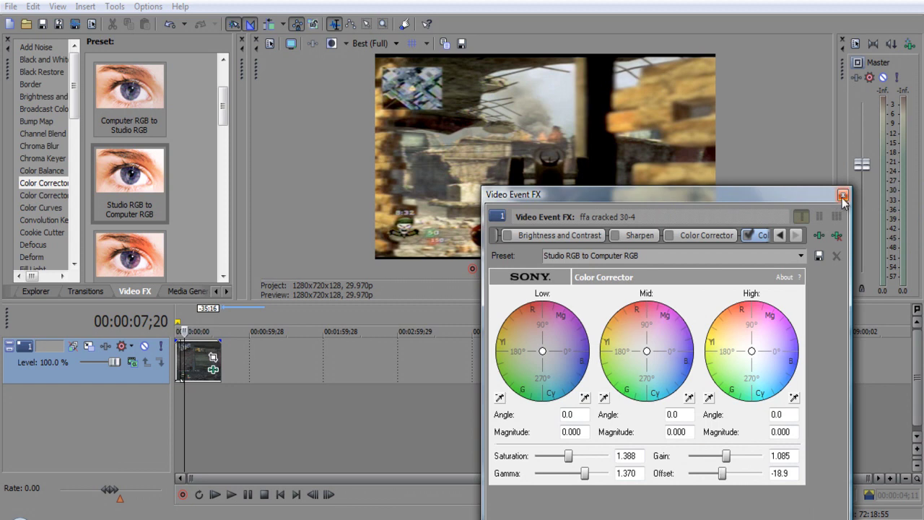
left_click(843, 195)
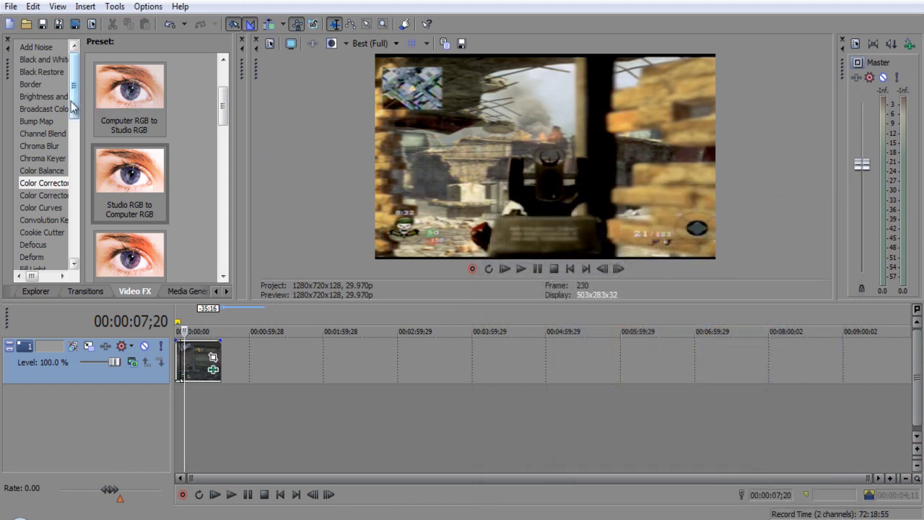
Apply the Moderate Fill Light preset to the clip and bypass the second Color Corrector
left_click_drag(72, 107, 77, 157)
left_click(35, 102)
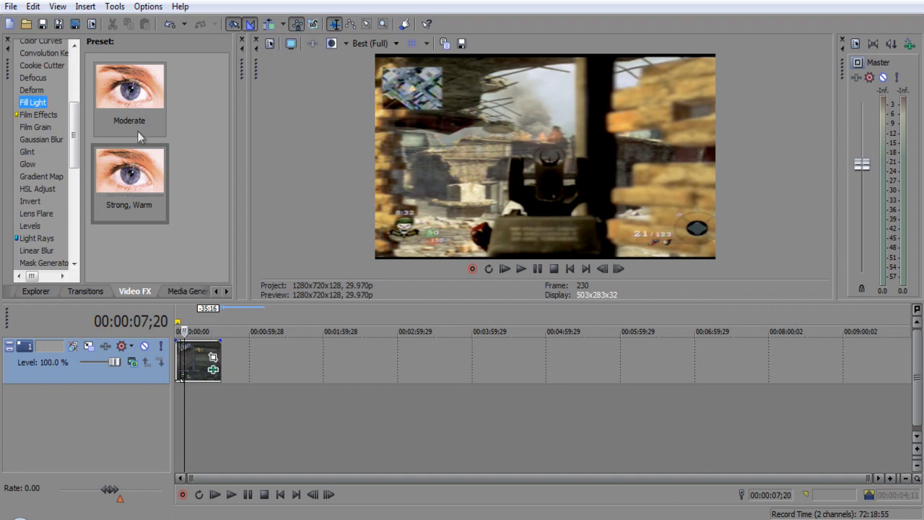
left_click_drag(139, 134, 197, 361)
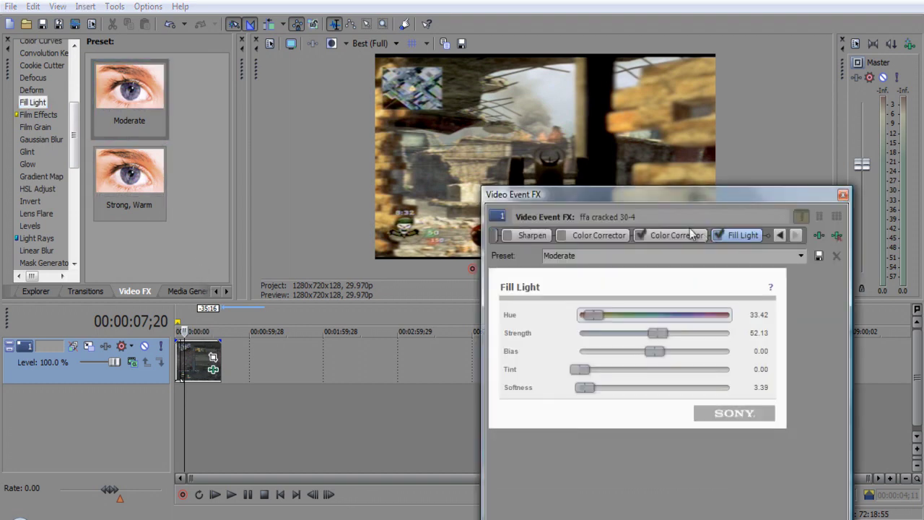
left_click(641, 234)
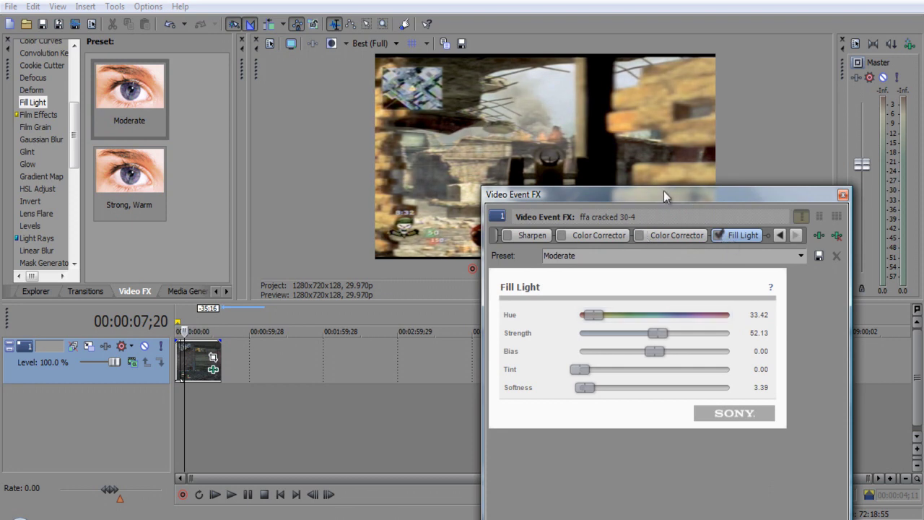
Adjust Fill Light softness, raise tint to 3.62 and set hue to 36.68
left_click_drag(664, 190, 683, 227)
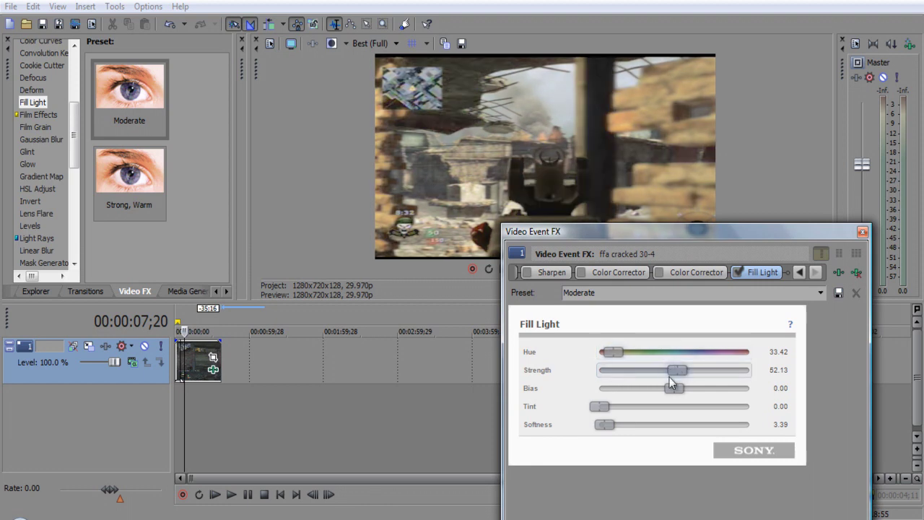
left_click_drag(606, 424, 531, 409)
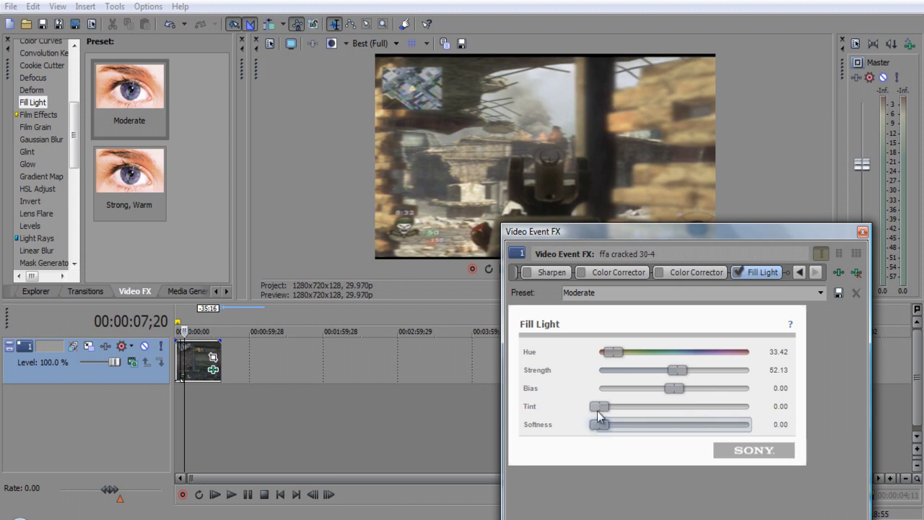
left_click_drag(598, 410, 680, 408)
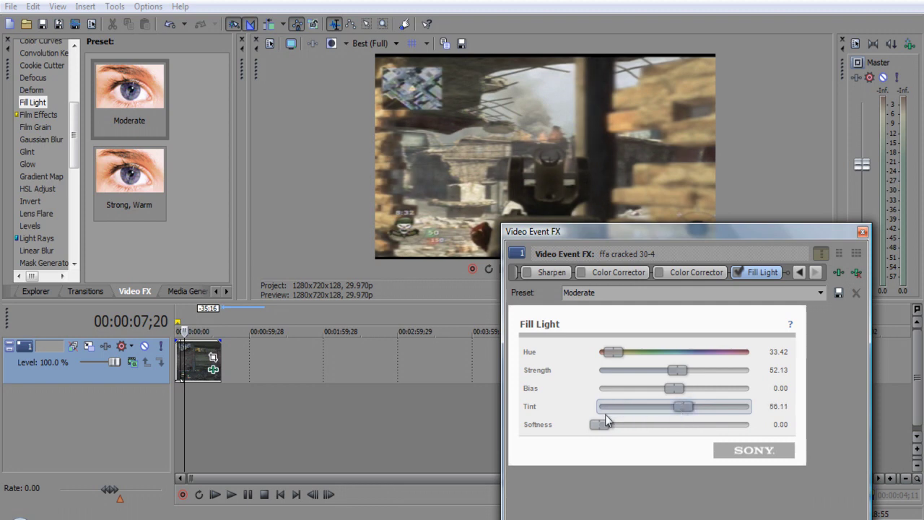
scroll(717, 403, "down", 10)
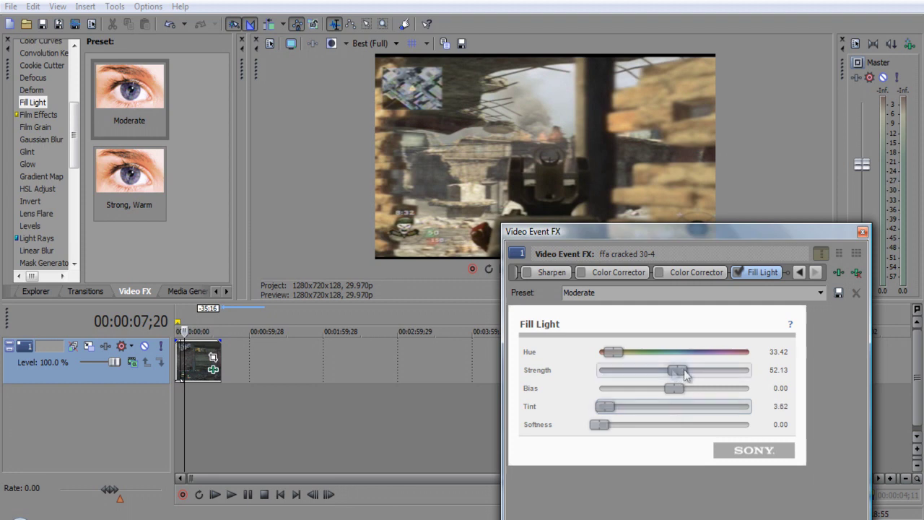
left_click_drag(615, 353, 662, 351)
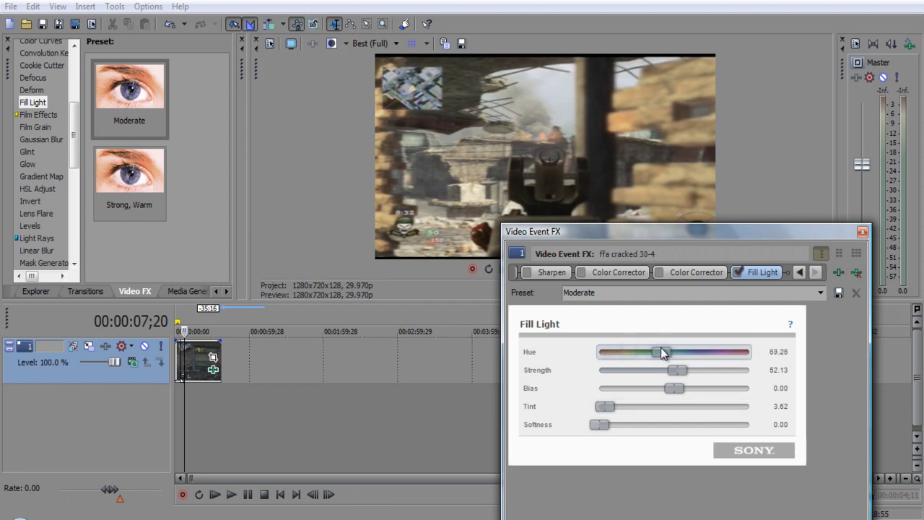
left_click(699, 353)
left_click(614, 357)
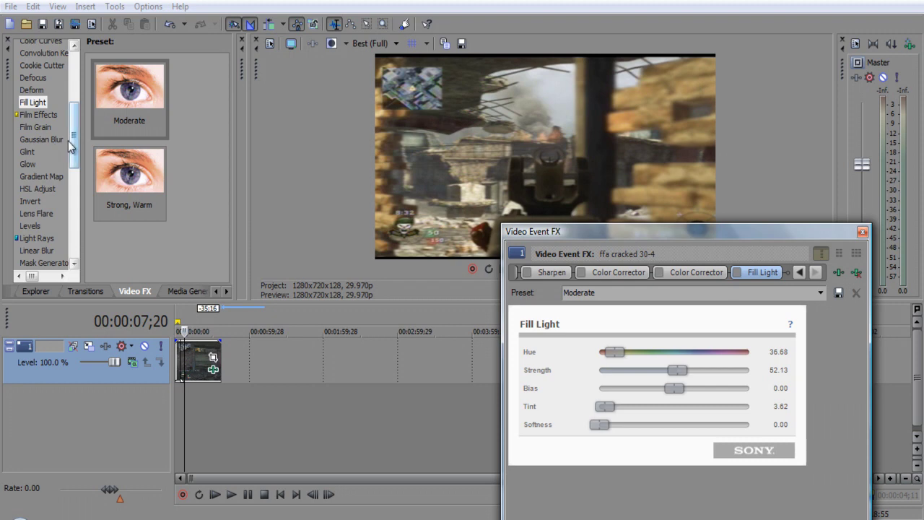
Scroll the Video FX list and show the Sharpen presets
left_click_drag(72, 154, 75, 161)
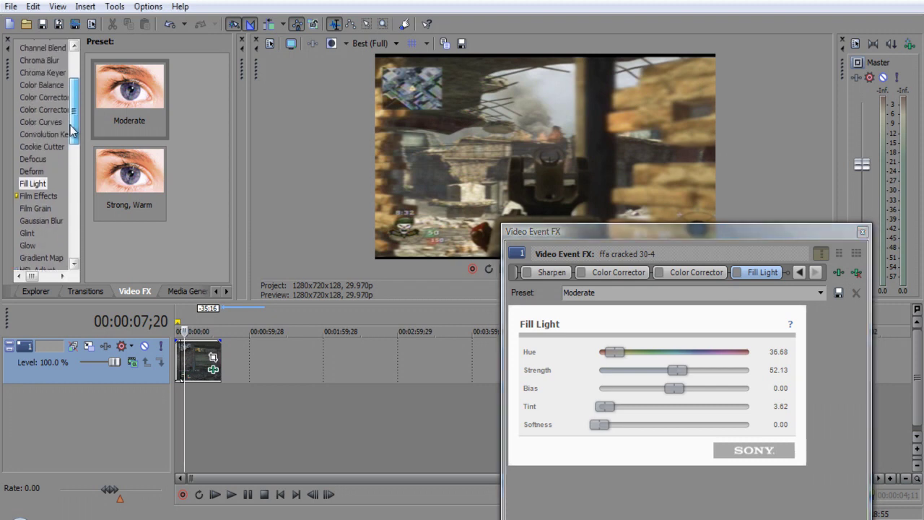
left_click_drag(70, 130, 71, 121)
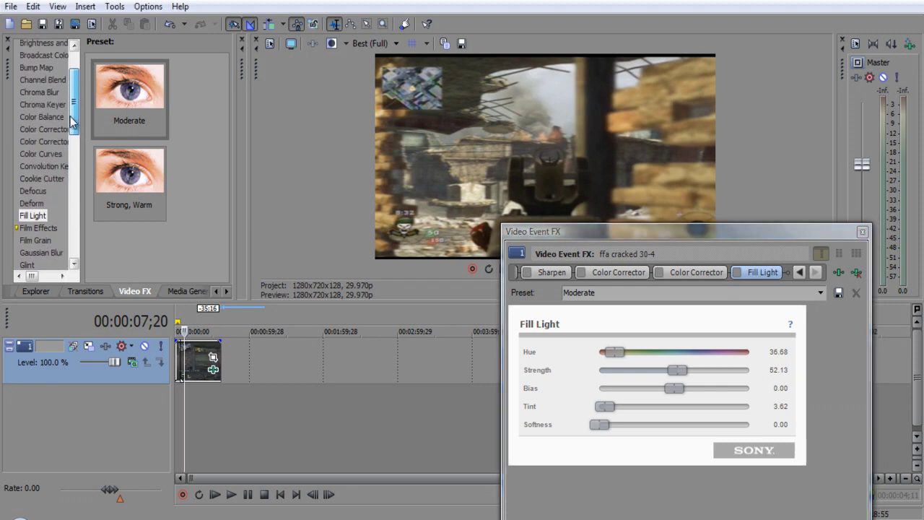
left_click_drag(70, 122, 73, 204)
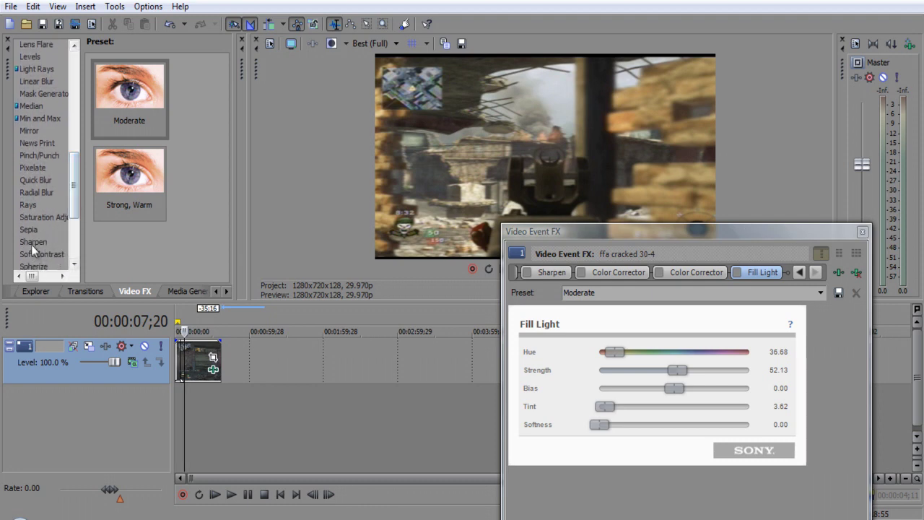
left_click(33, 243)
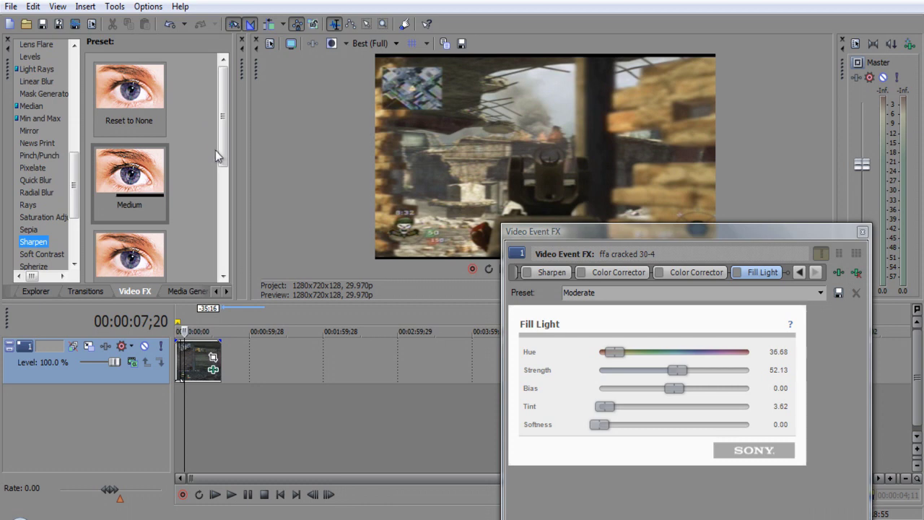
Apply the Medium Sharpen preset with Amount 0.855 and close Video Event FX
left_click_drag(215, 151, 198, 370)
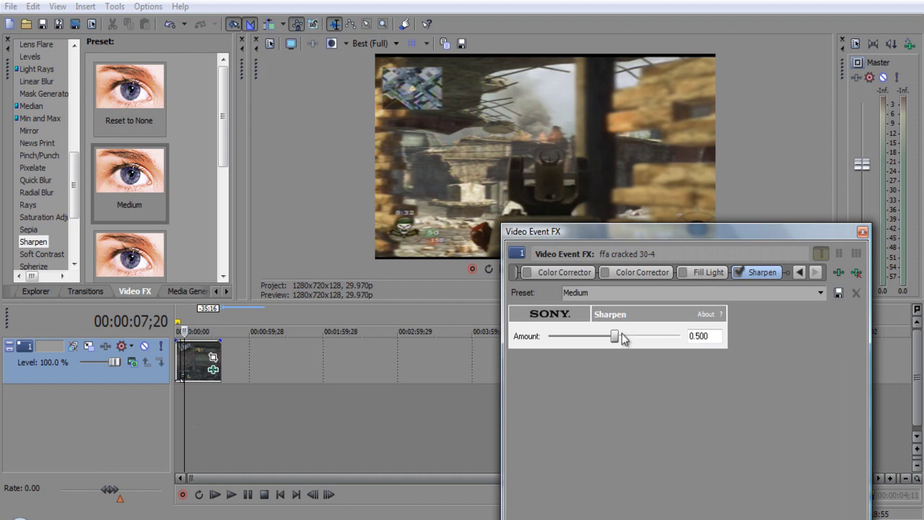
mouse_move(618, 343)
left_mouse_down()
mouse_move(671, 341)
mouse_move(612, 341)
left_mouse_up()
left_click(863, 231)
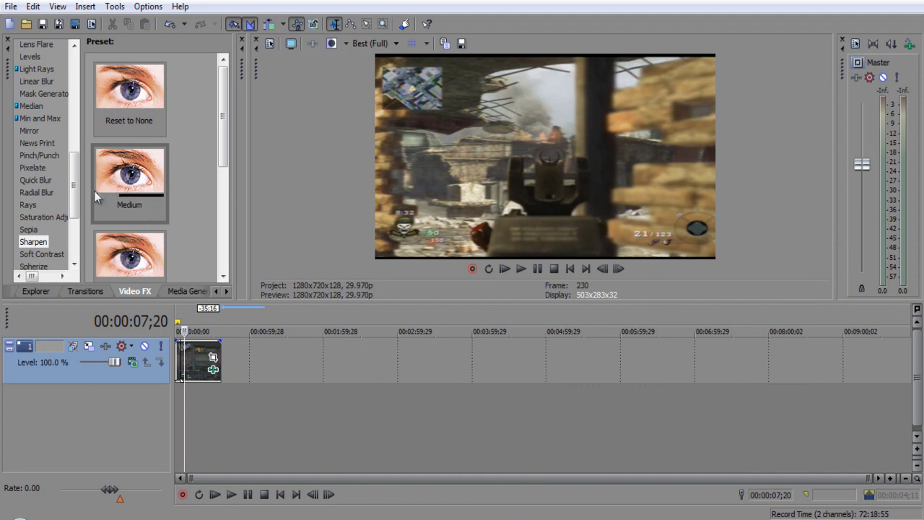
left_click_drag(74, 199, 74, 99)
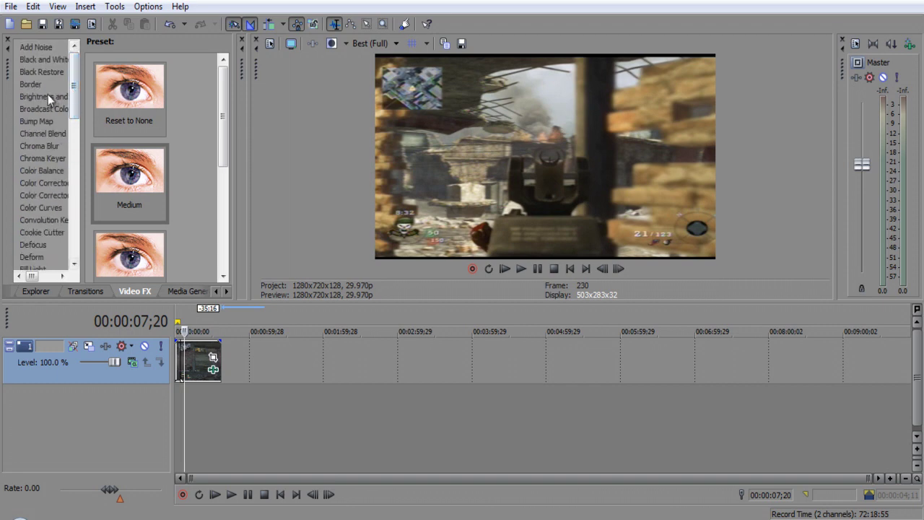
Apply the Brighter Brightness and Contrast preset to the clip and set Contrast to 0.17
left_click(46, 96)
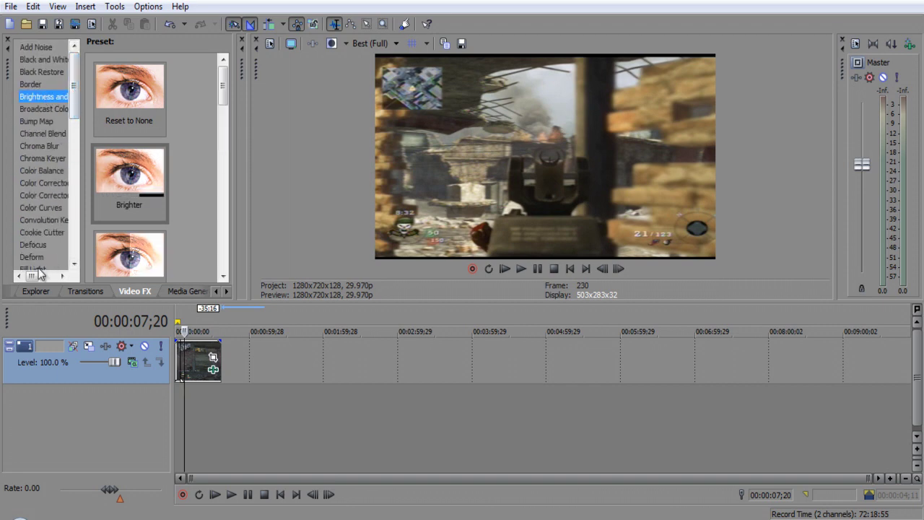
scroll(221, 94, "down", 1)
scroll(220, 97, "up", 1)
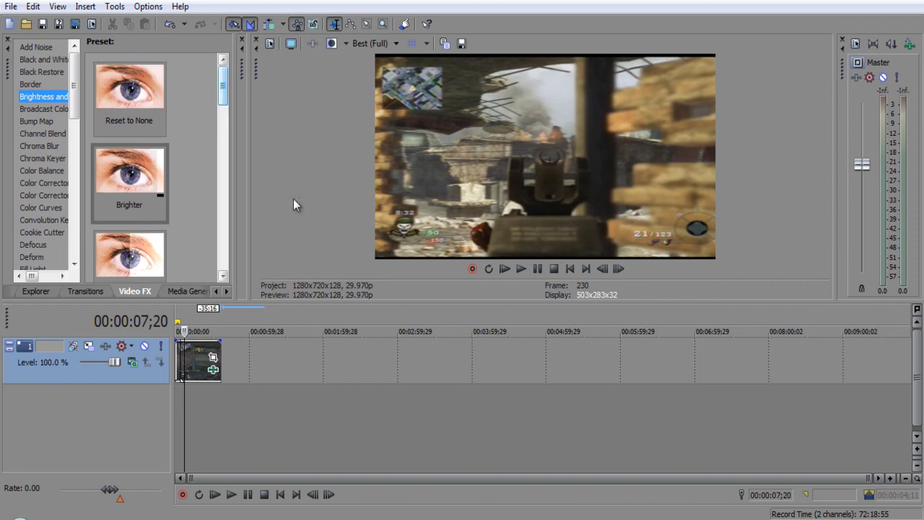
left_click(179, 373)
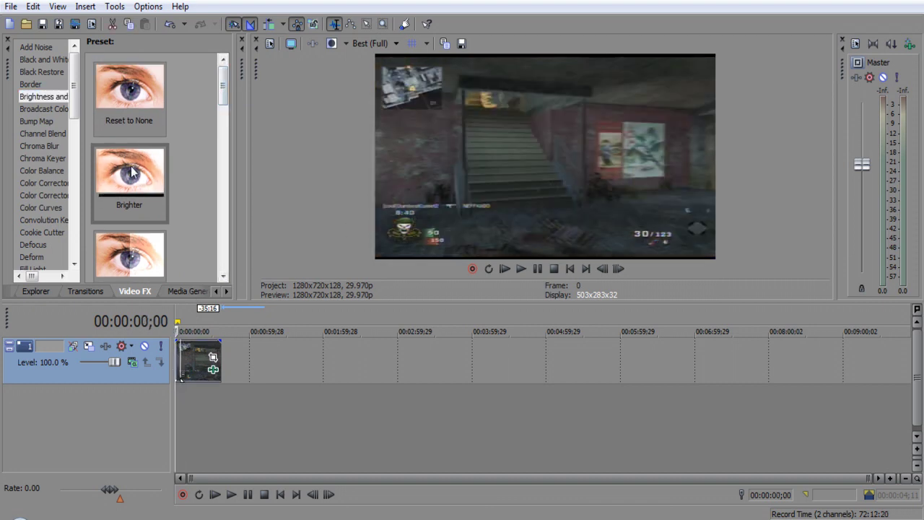
mouse_move(223, 86)
left_mouse_down()
mouse_move(223, 113)
mouse_move(222, 86)
left_mouse_up()
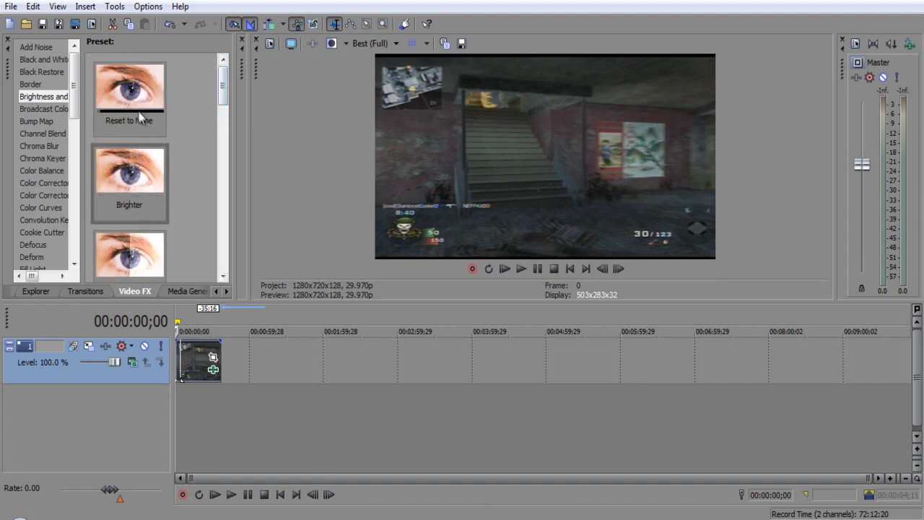
mouse_move(225, 94)
left_mouse_down()
mouse_move(225, 196)
mouse_move(222, 92)
left_mouse_up()
left_click_drag(130, 177, 197, 369)
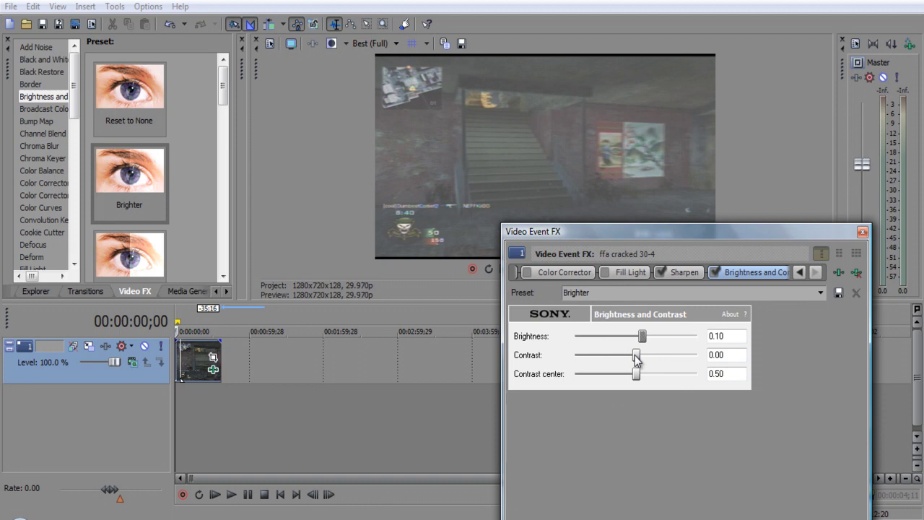
left_click_drag(637, 359, 648, 359)
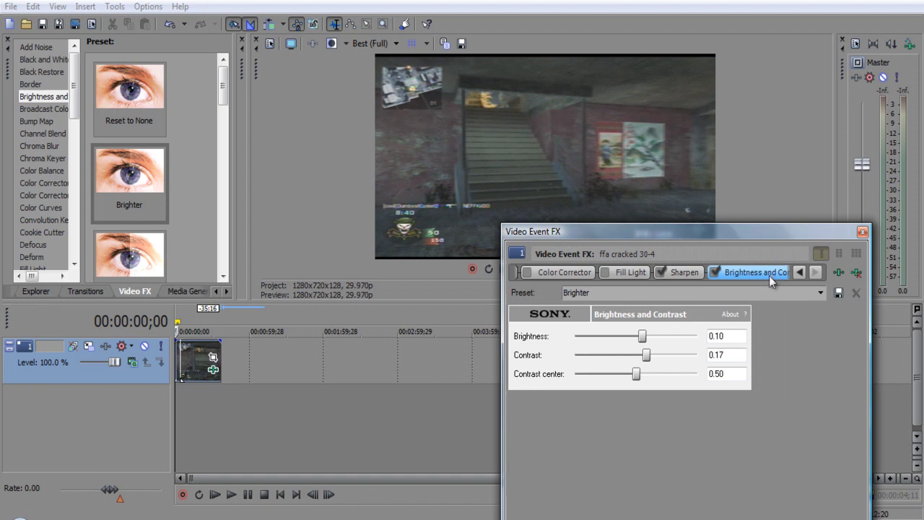
Disable the Sharpen and Brightness and Contrast effects, then preview the Color Balance presets
left_click(663, 273)
left_click(715, 272)
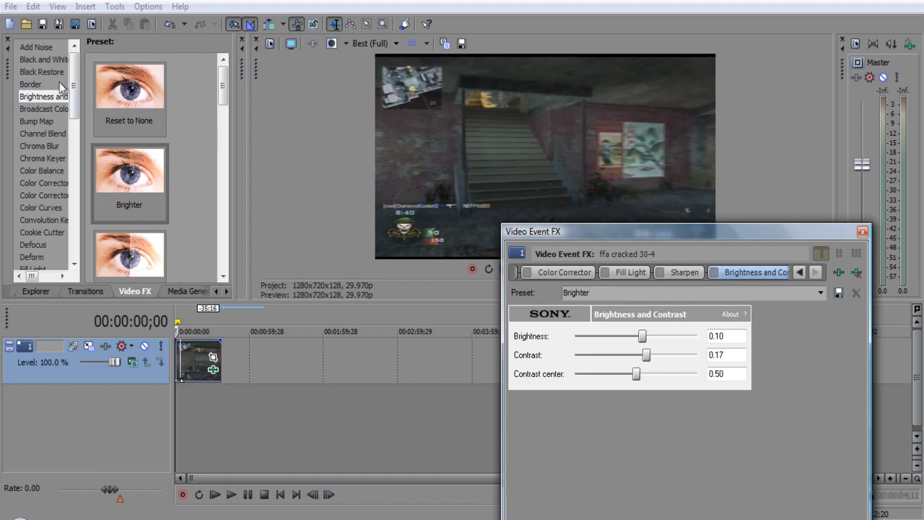
mouse_move(75, 99)
left_mouse_down()
mouse_move(73, 240)
mouse_move(73, 96)
left_mouse_up()
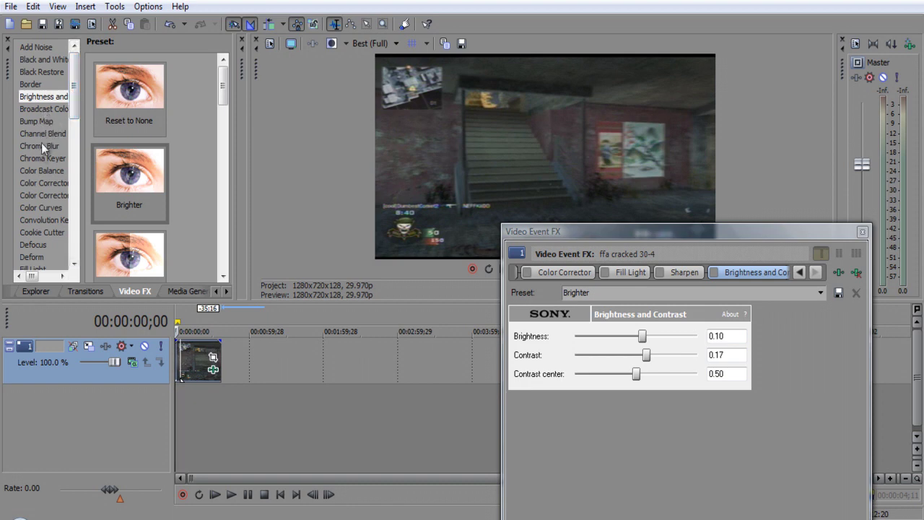
left_click(39, 171)
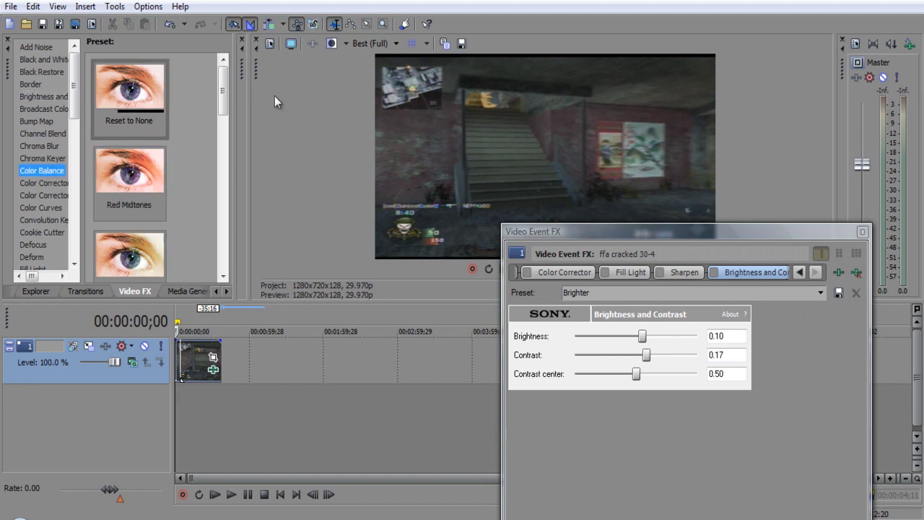
left_click_drag(223, 90, 223, 121)
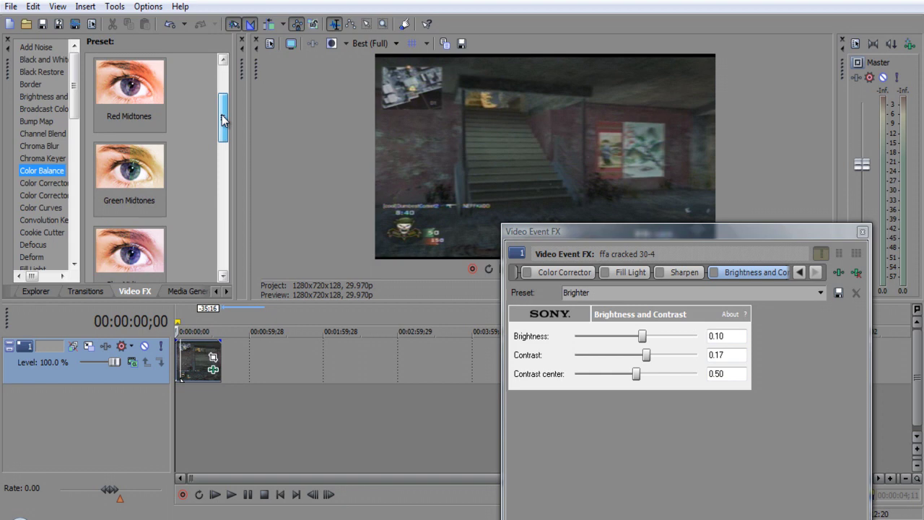
mouse_move(223, 120)
left_mouse_down()
mouse_move(224, 205)
mouse_move(222, 144)
mouse_move(210, 127)
left_mouse_up()
left_click(41, 207)
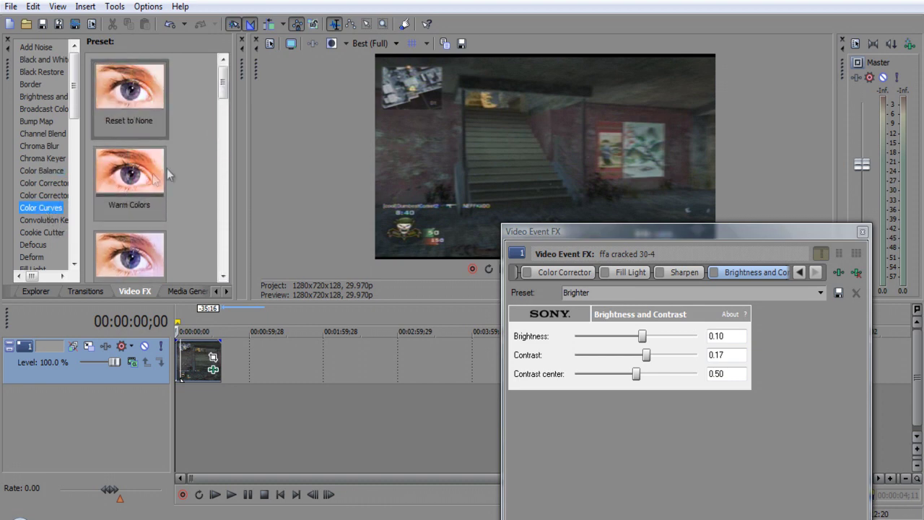
left_click_drag(223, 72, 223, 189)
left_click(43, 183)
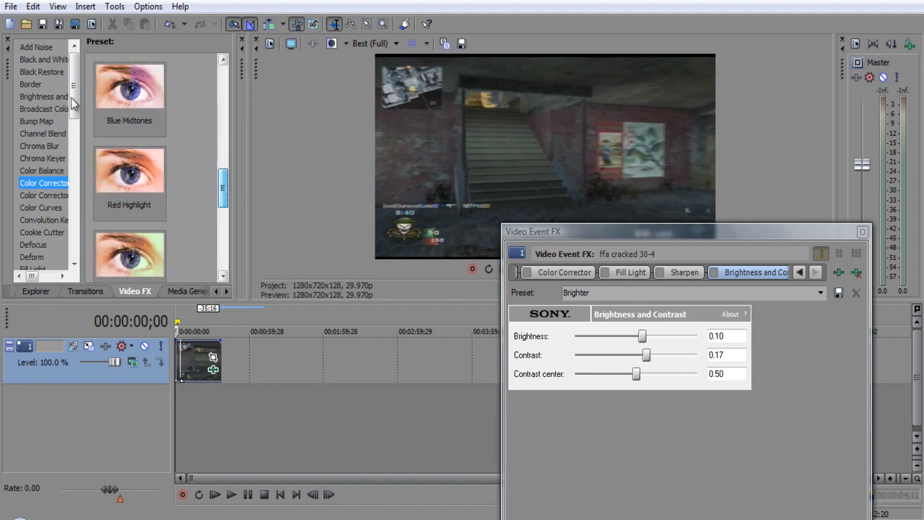
left_click_drag(72, 108, 75, 86)
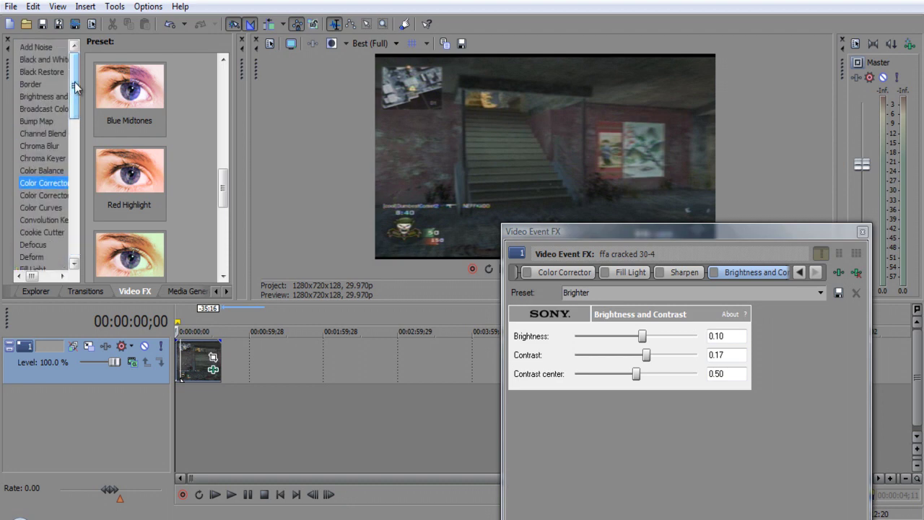